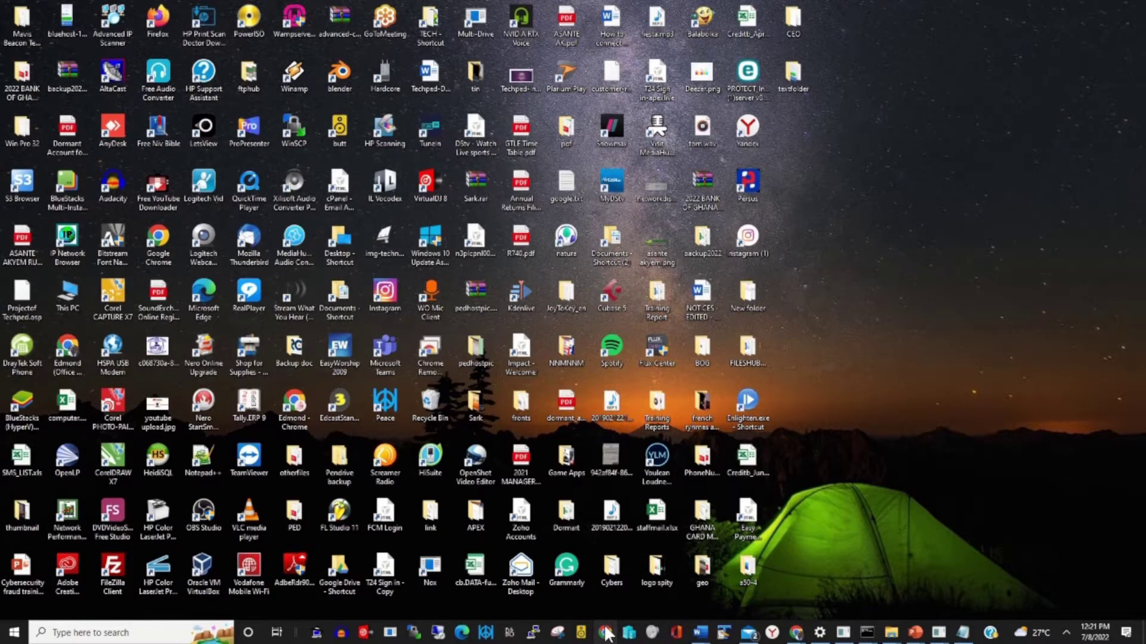
Launch Chrome and go to yahoo.com, landing on the Yahoo sign-in page.
click(606, 634)
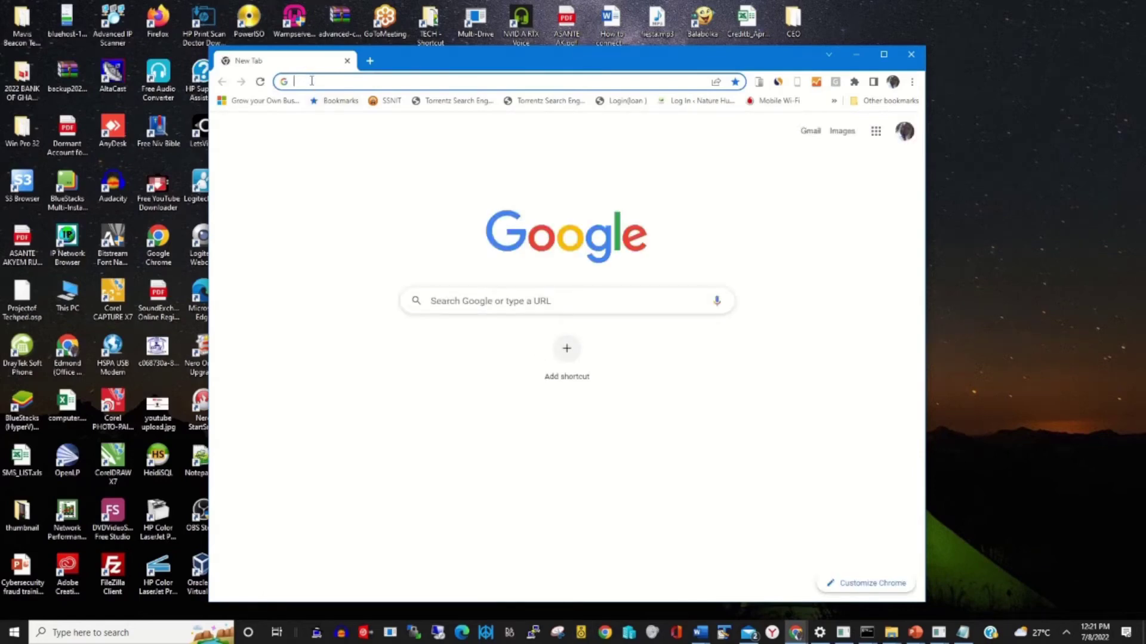
click(312, 80)
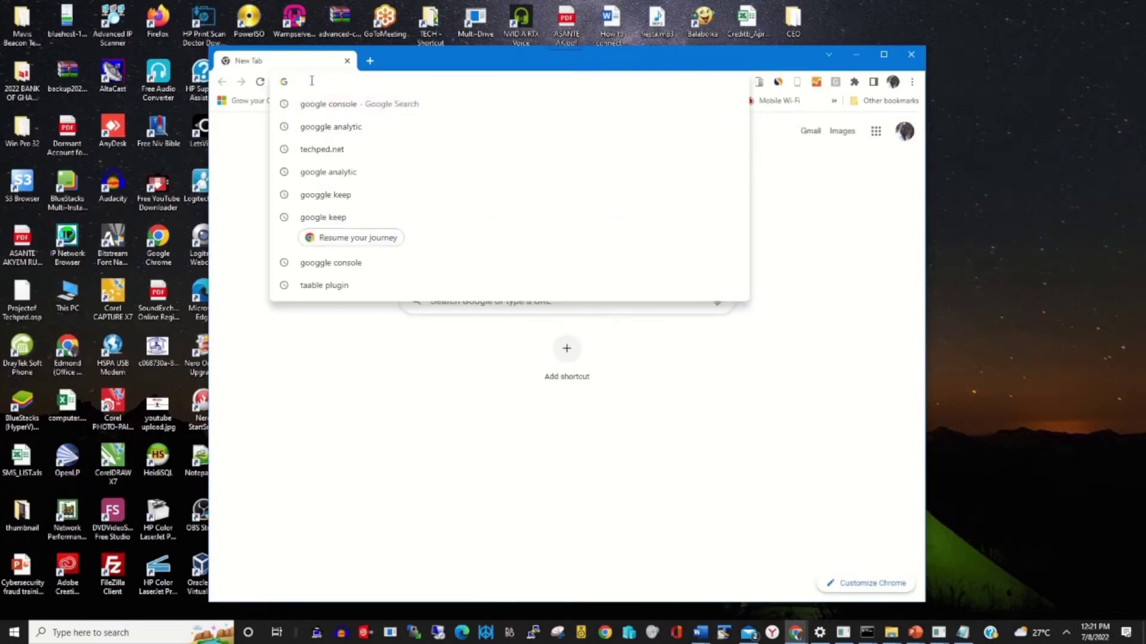
text(yah)
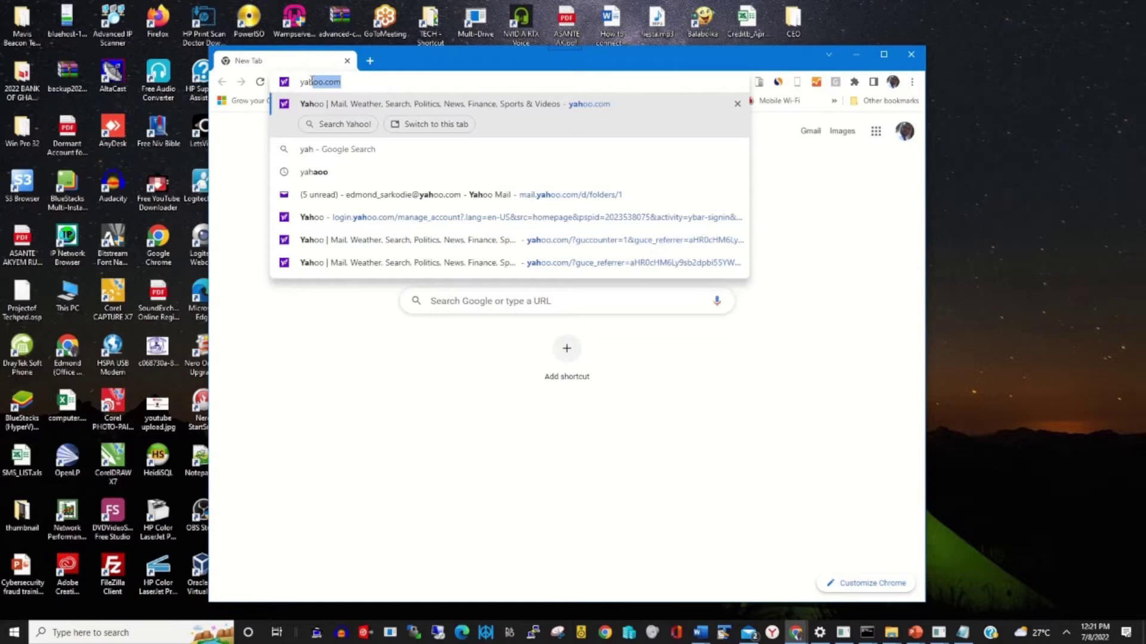
key(Return)
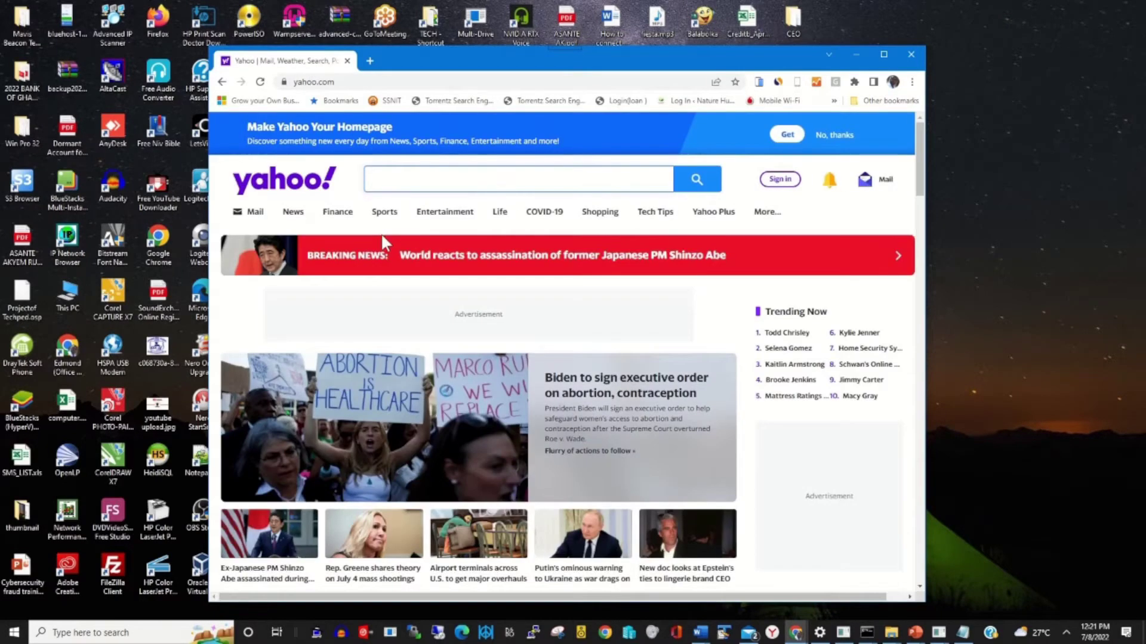
Sign in with the saved Yahoo account by entering its password and submitting.
click(786, 179)
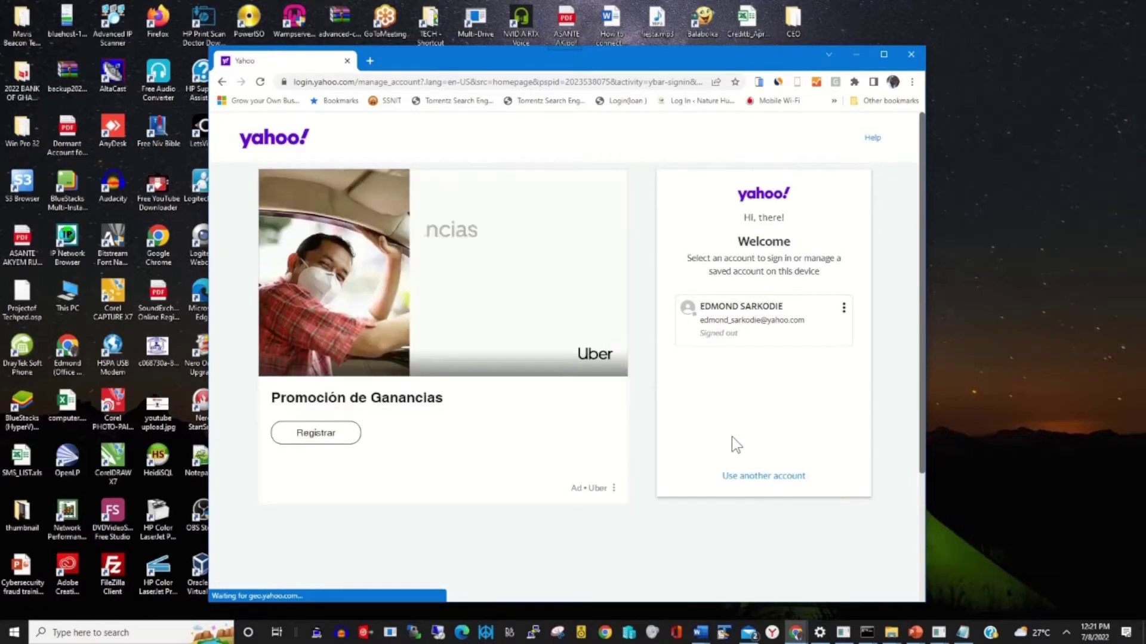
click(762, 333)
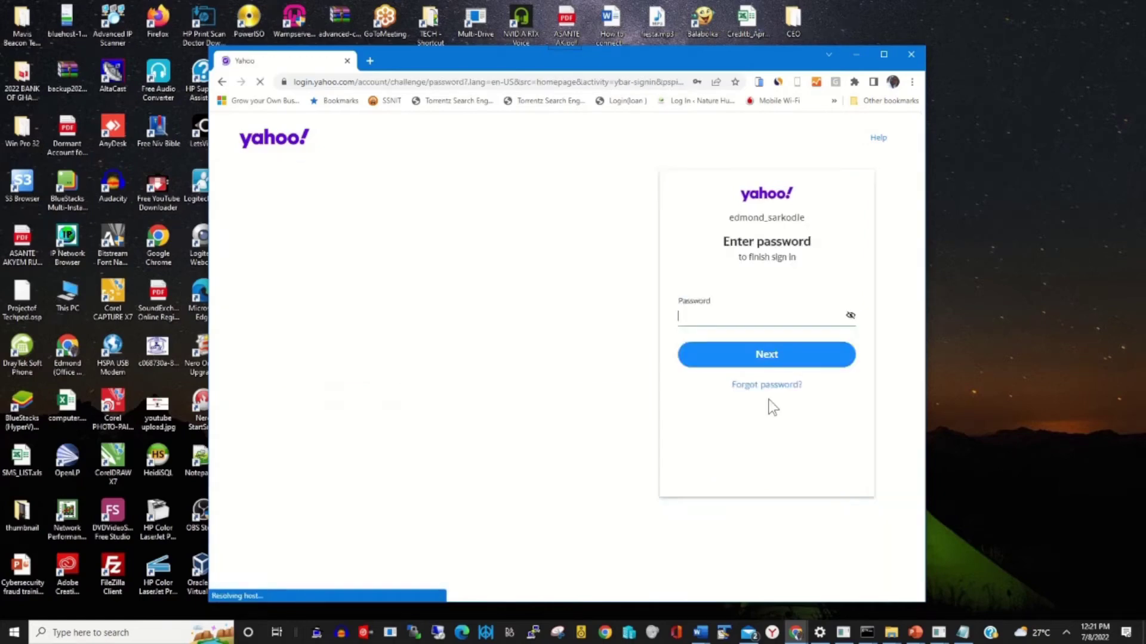
click(731, 321)
text(••••)
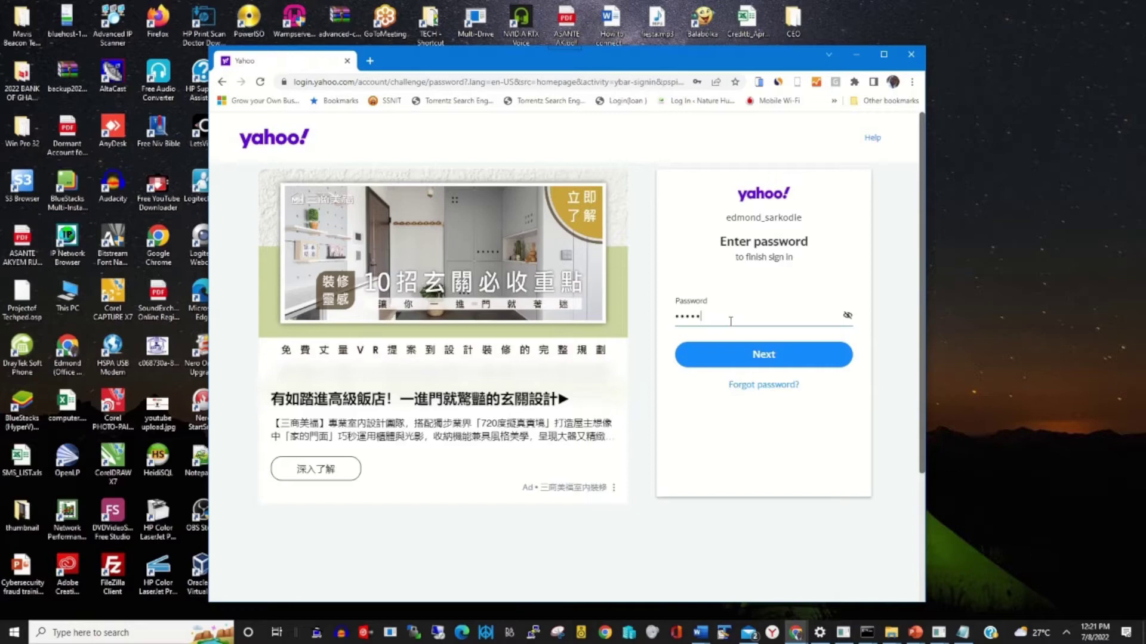
text(•)
text(•••••)
click(742, 356)
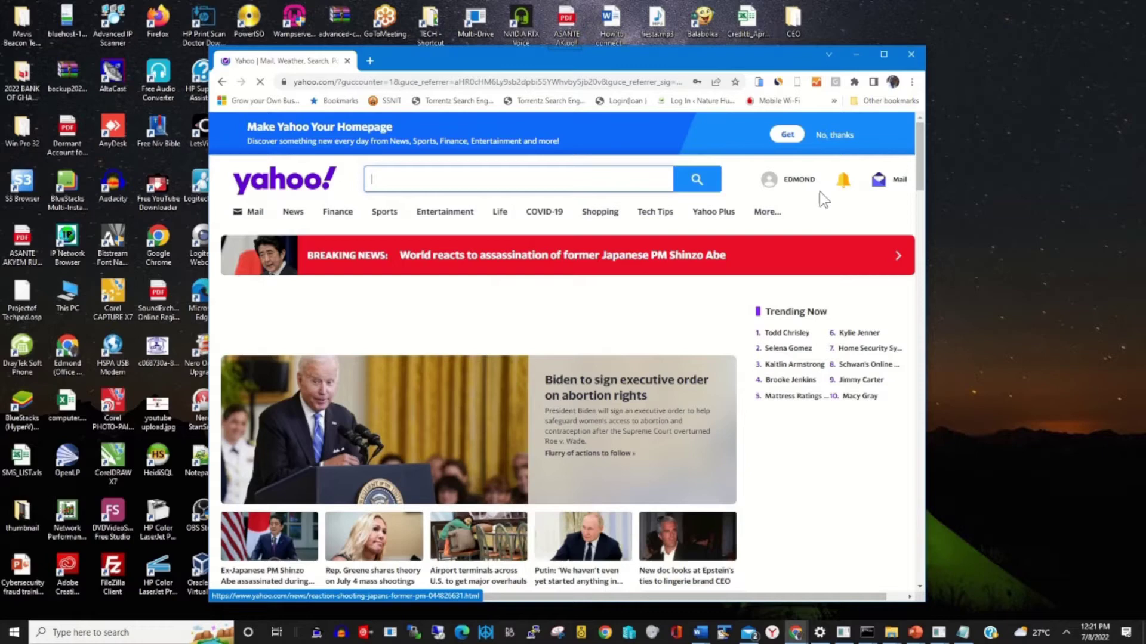
mouse_move(787, 180)
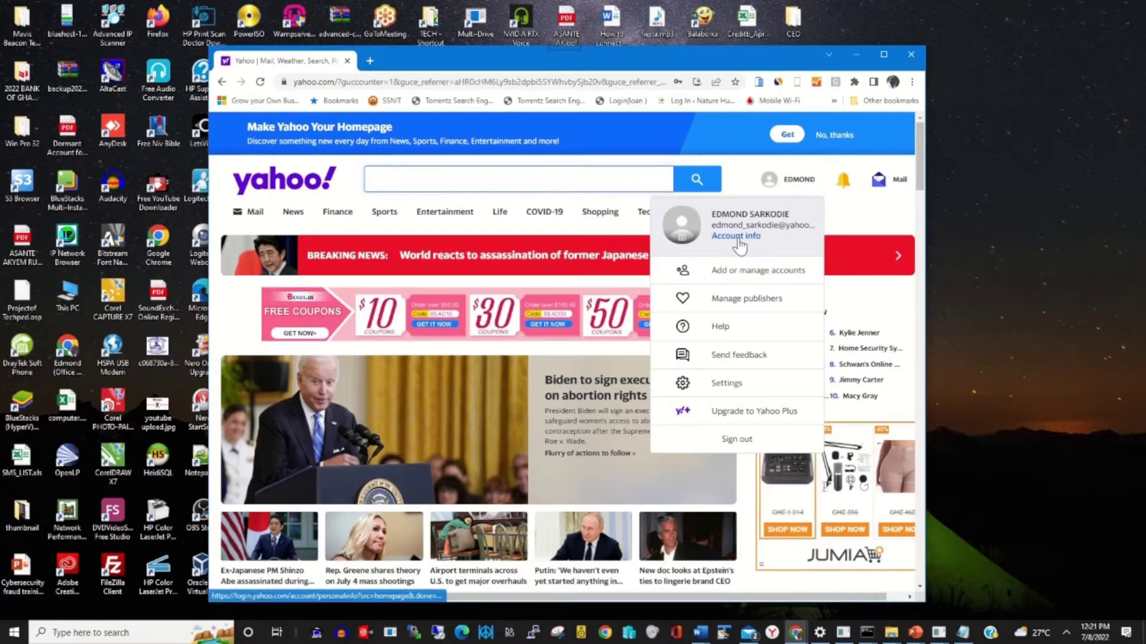
Go to Account info and the Account Security page listing the recovery phone numbers.
click(737, 236)
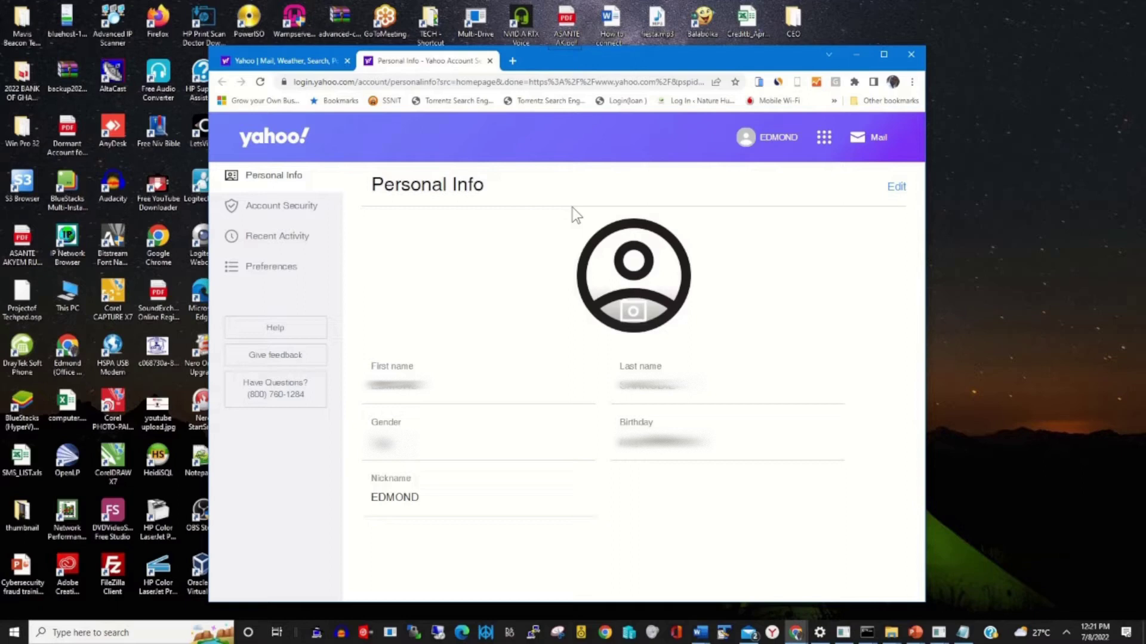
click(289, 215)
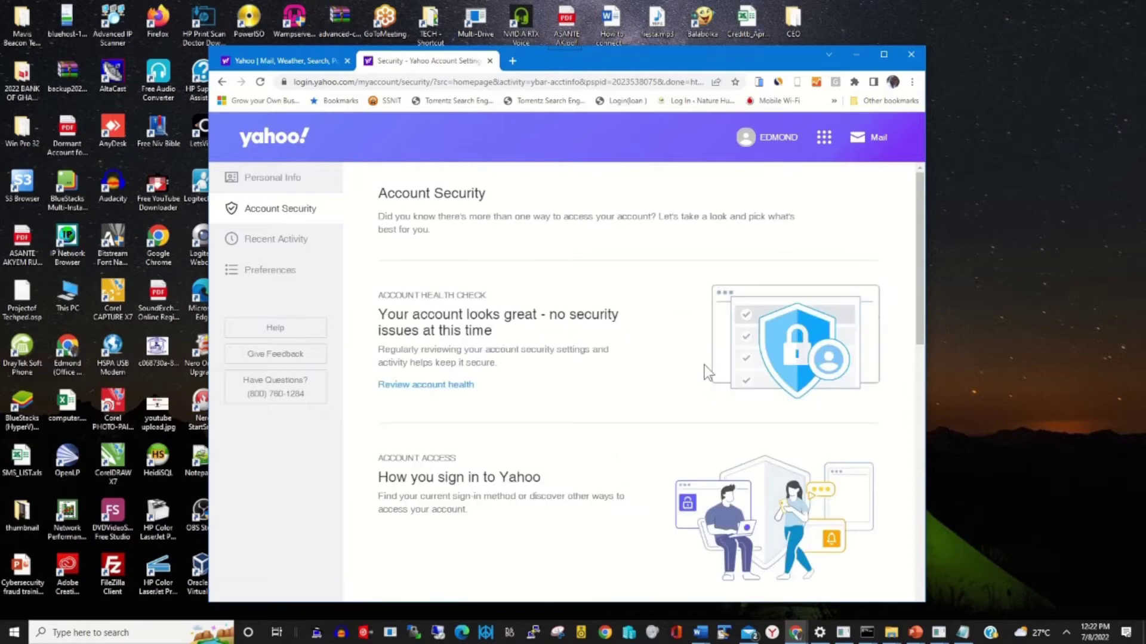
drag(927, 314, 923, 545)
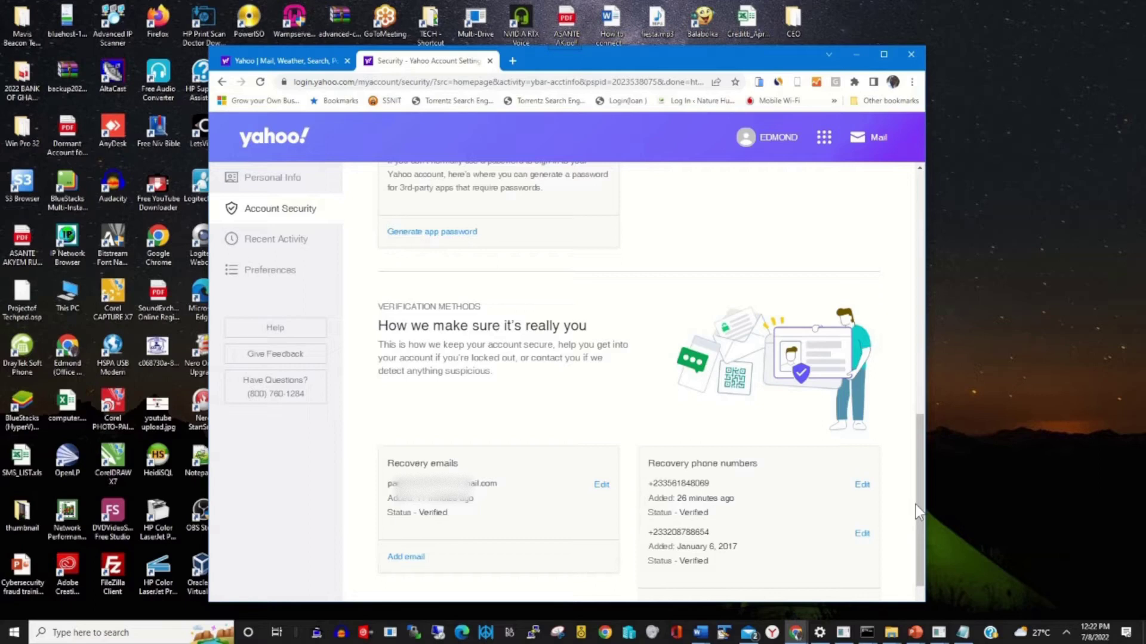
drag(917, 512, 914, 552)
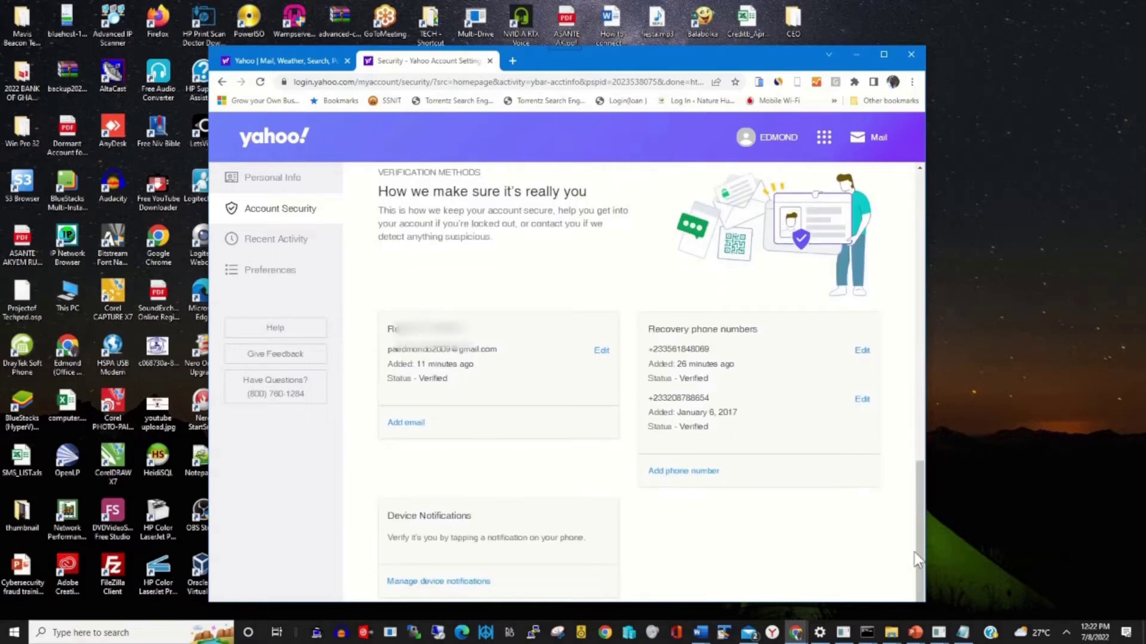
Edit a recovery phone number, replace its digits with the new number and confirm it.
click(862, 352)
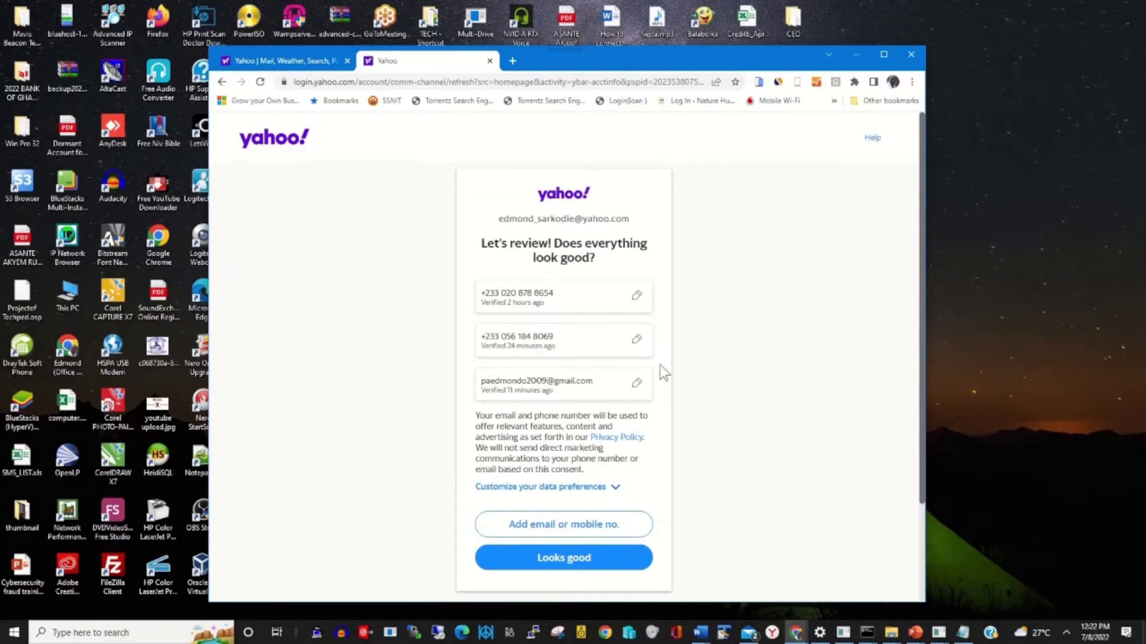
click(636, 346)
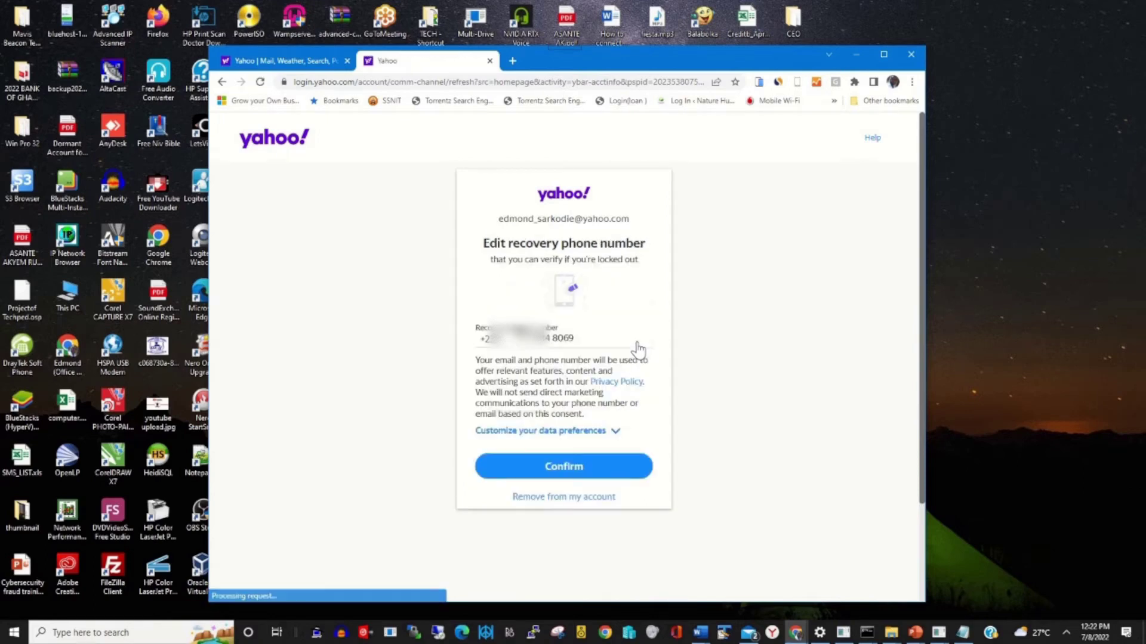
drag(591, 337, 506, 356)
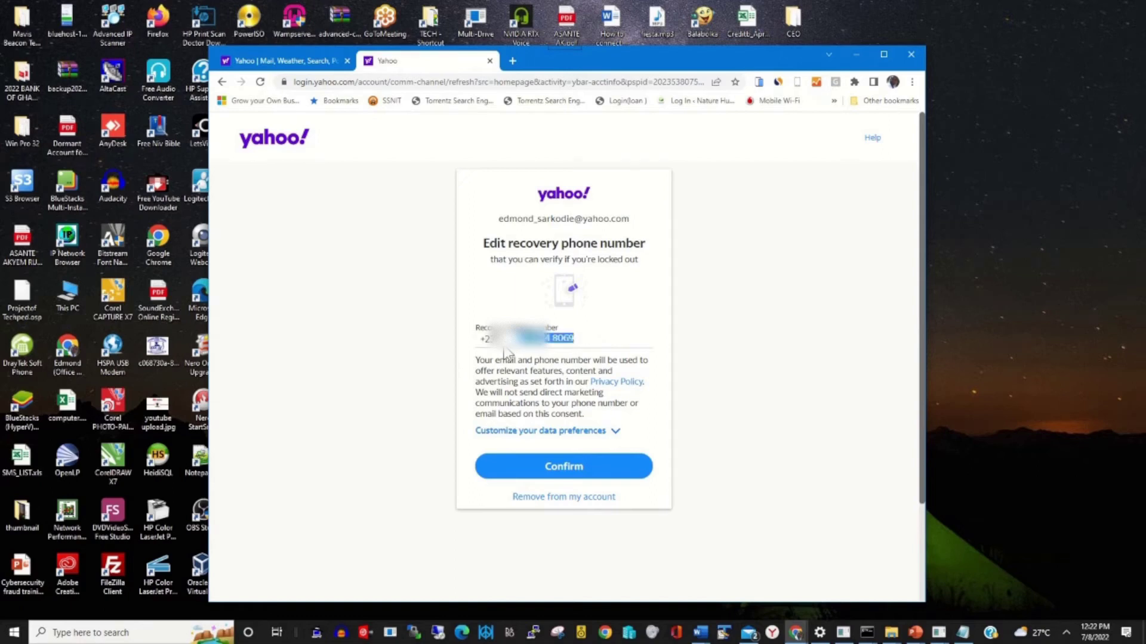
text(3443)
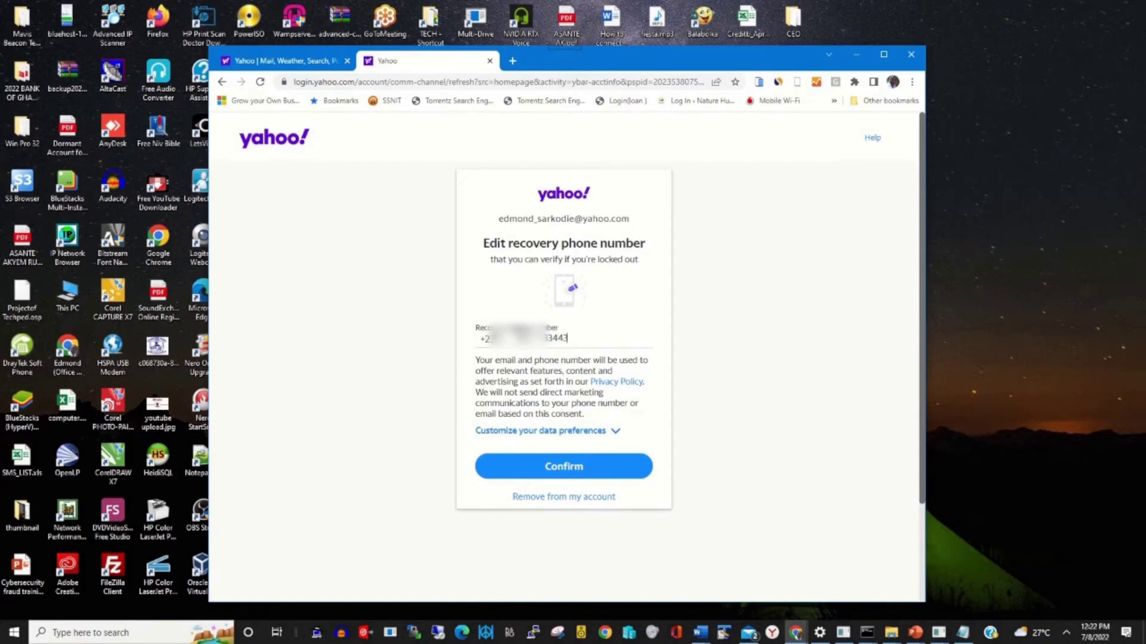
key(BackSpace)
click(570, 481)
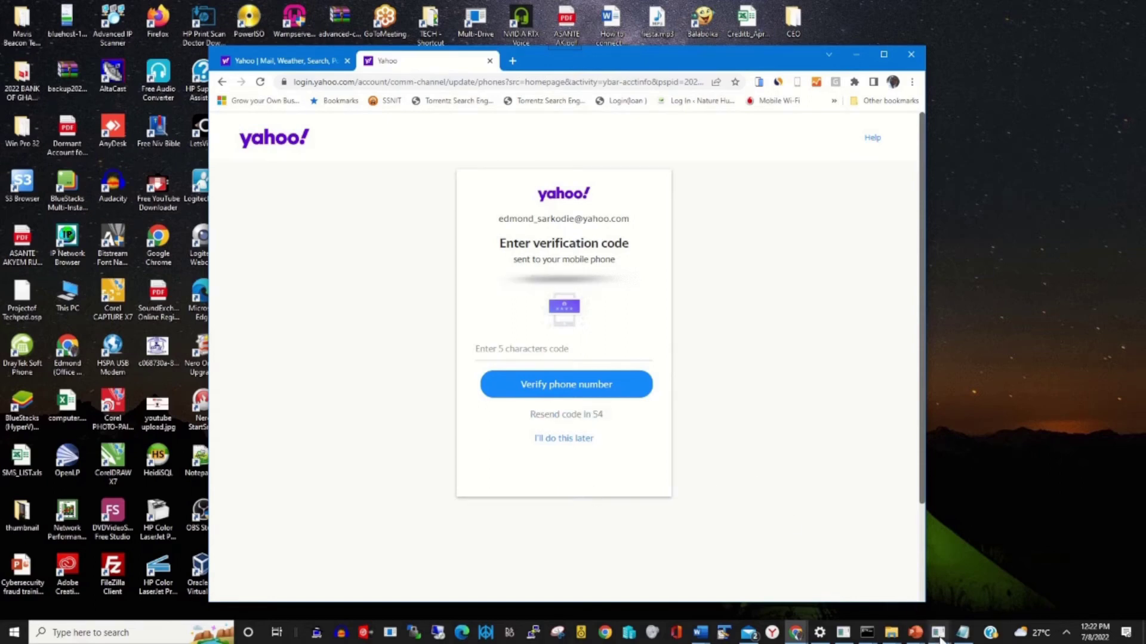
mouse_move(939, 633)
click(997, 598)
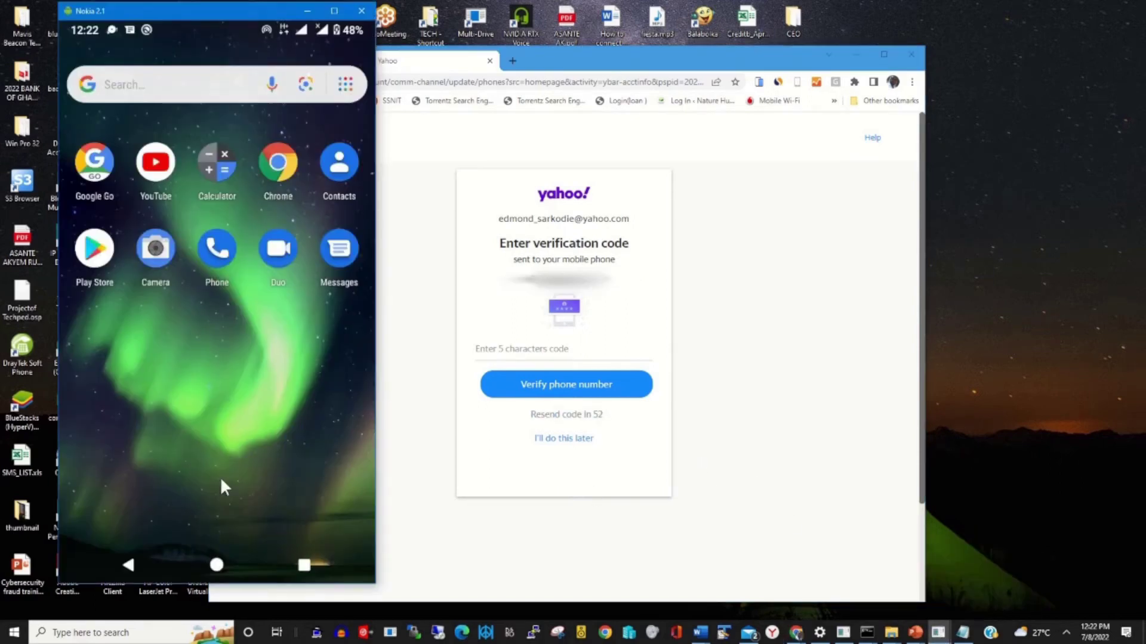
click(338, 254)
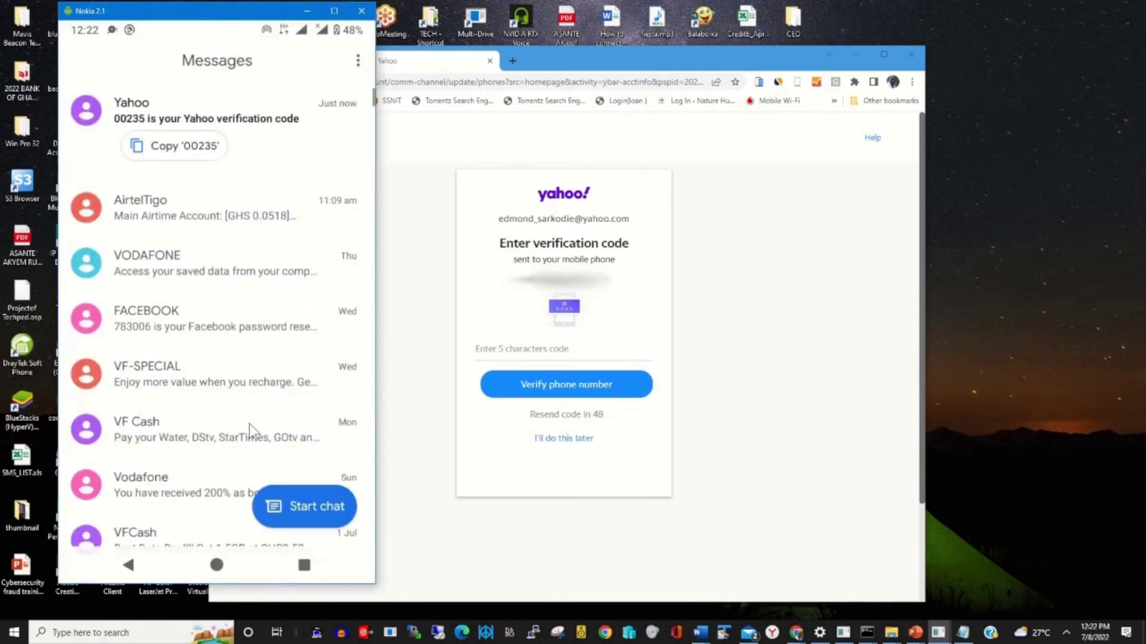
click(199, 152)
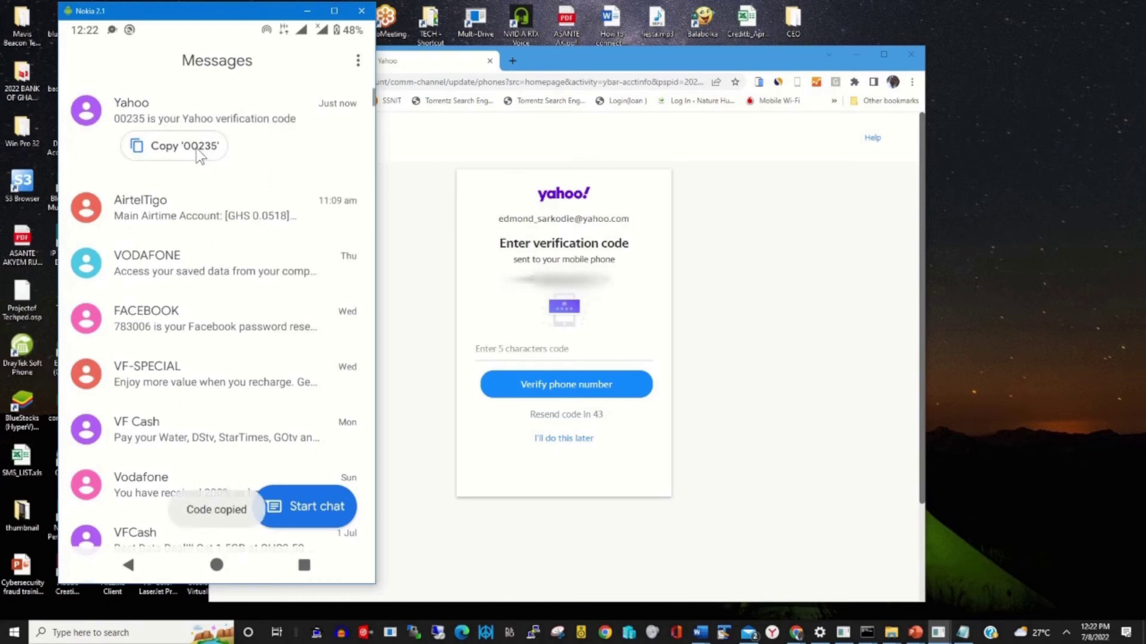
click(515, 348)
key(ctrl+v)
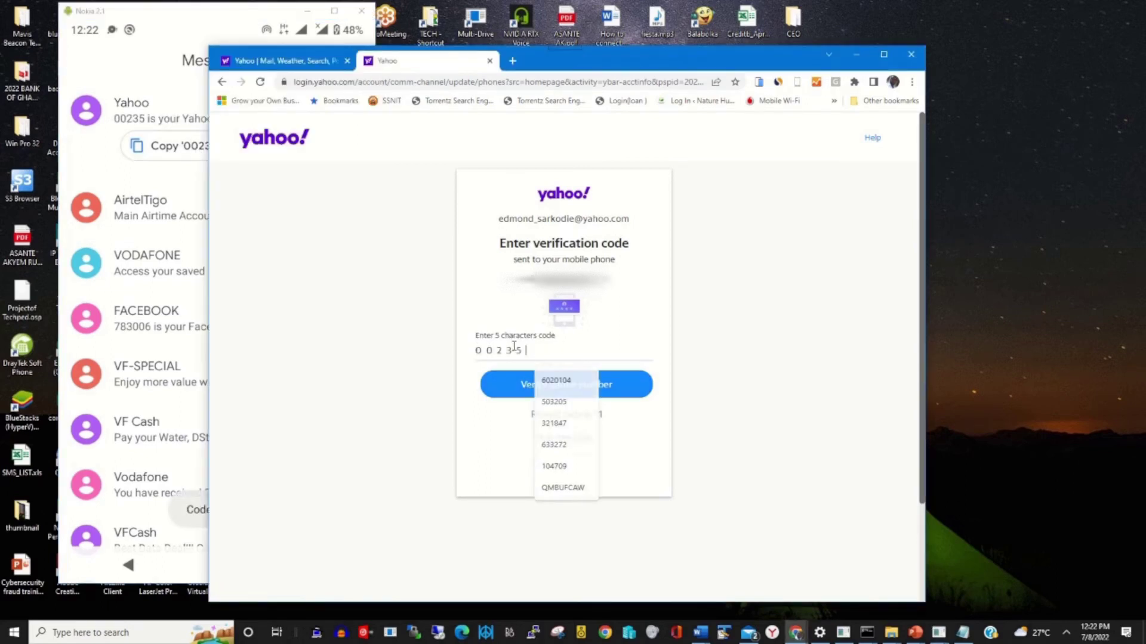
click(551, 385)
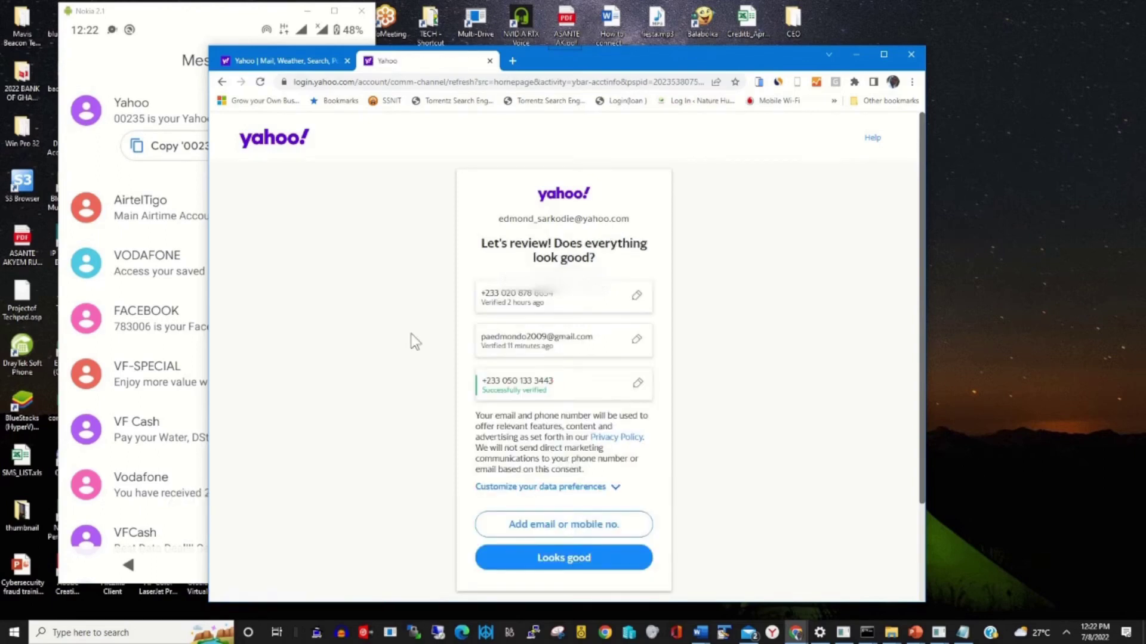
click(562, 567)
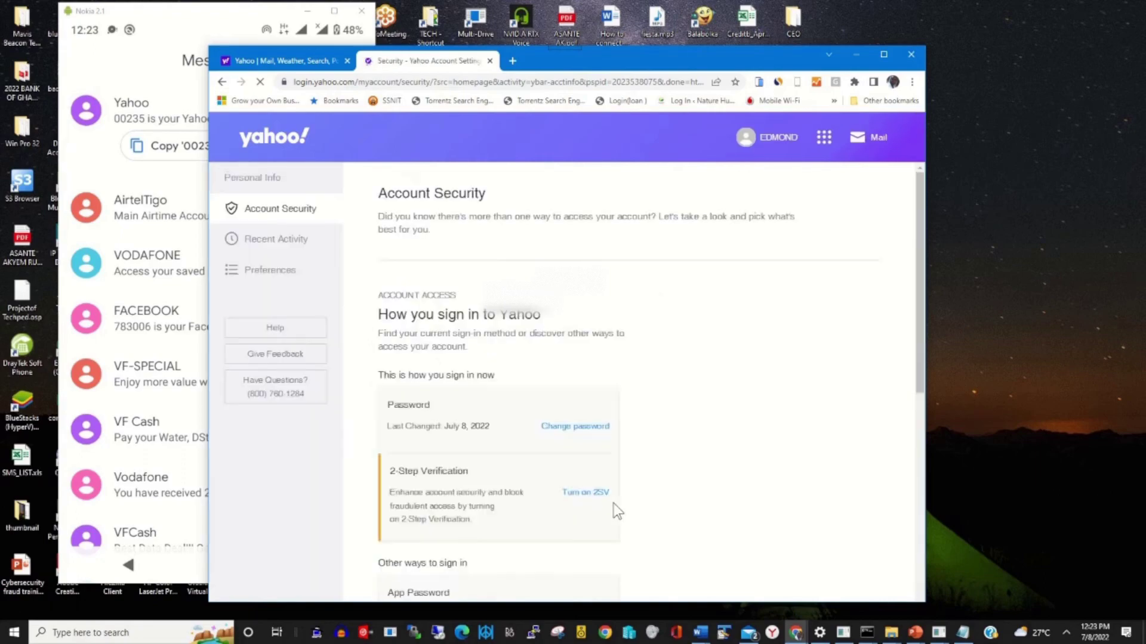
Go to the Yahoo Mail inbox and close the Nokia phone-mirror window.
click(877, 146)
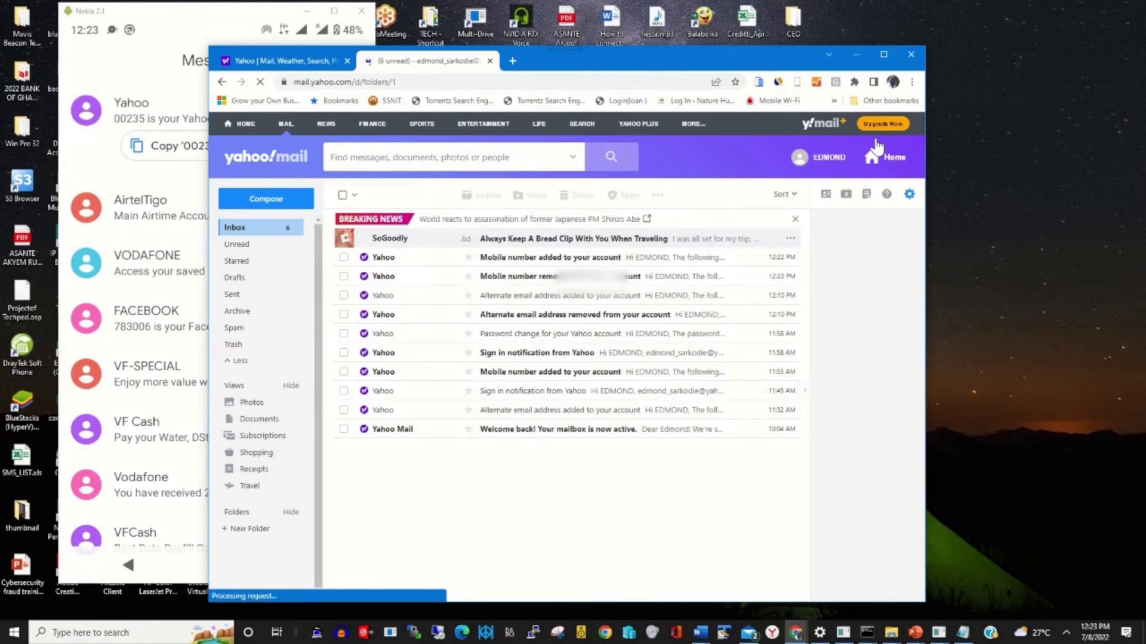
click(362, 12)
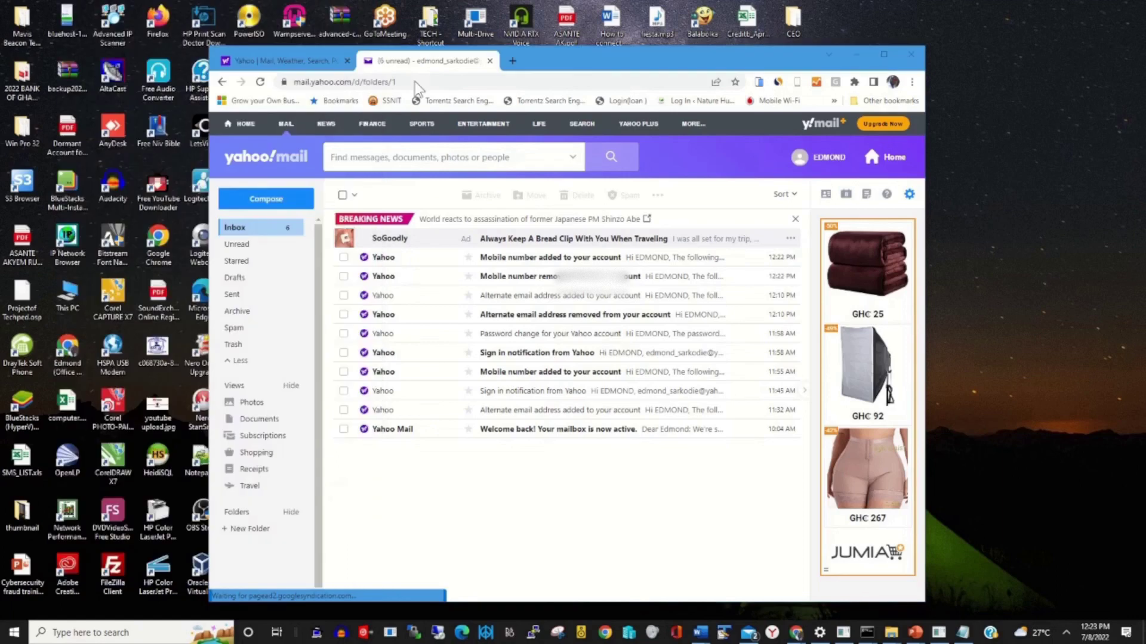